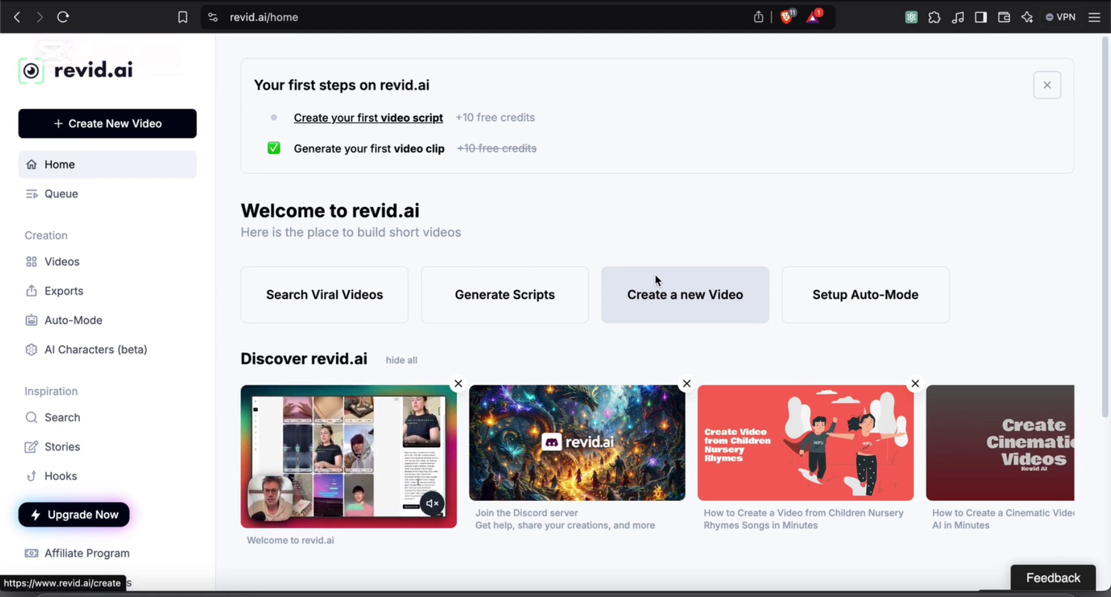
Open the new-video creation page and examine its templates, script, media type, generation preset, voice and music sections.
scroll(655, 280, down, 1)
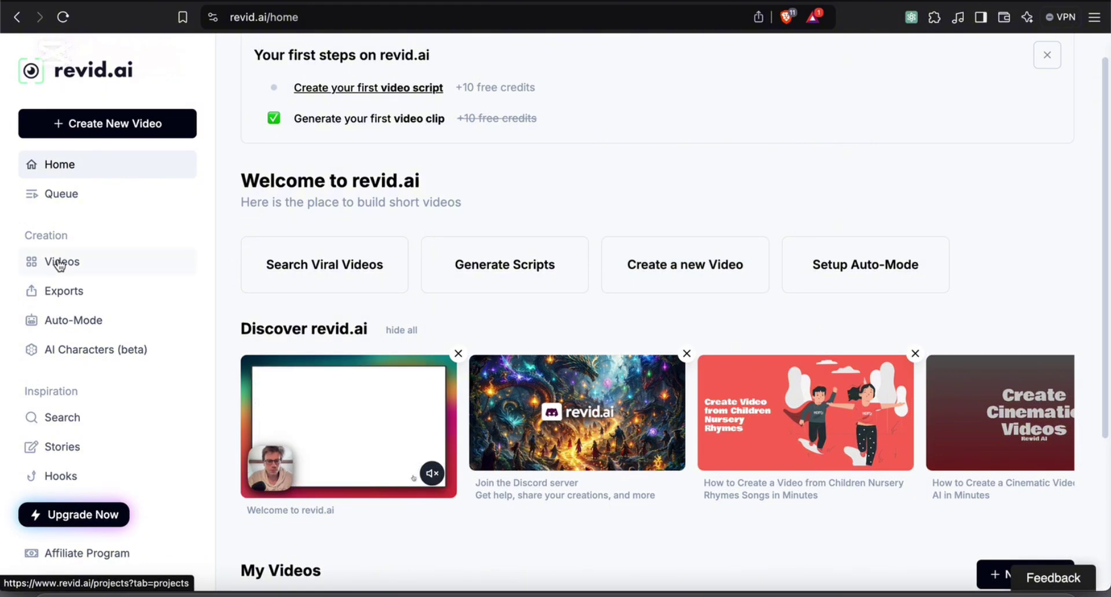
click(146, 127)
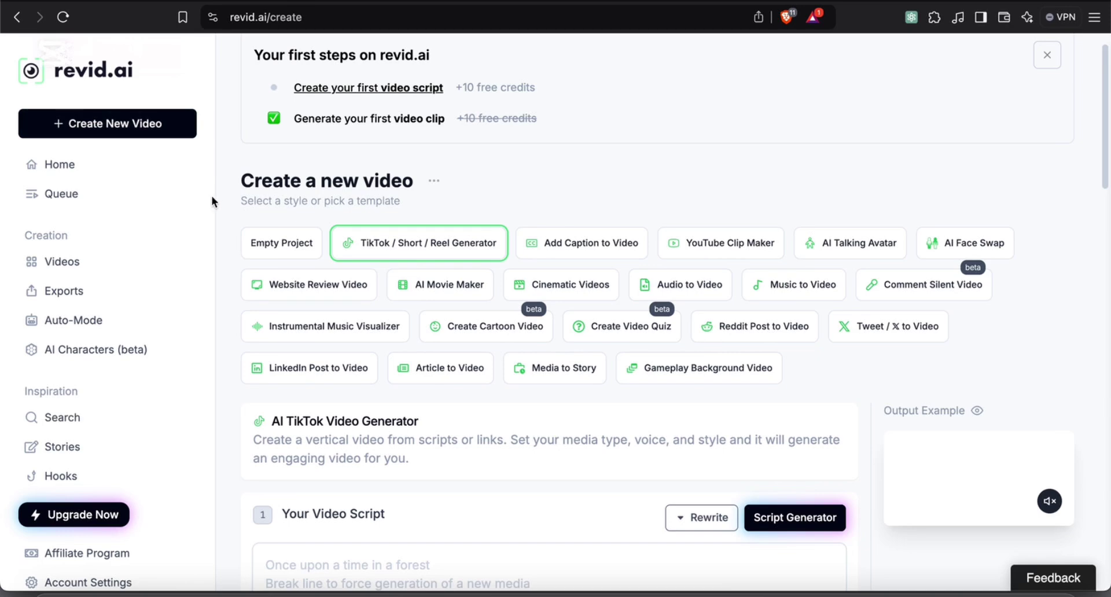
scroll(228, 214, down, 4)
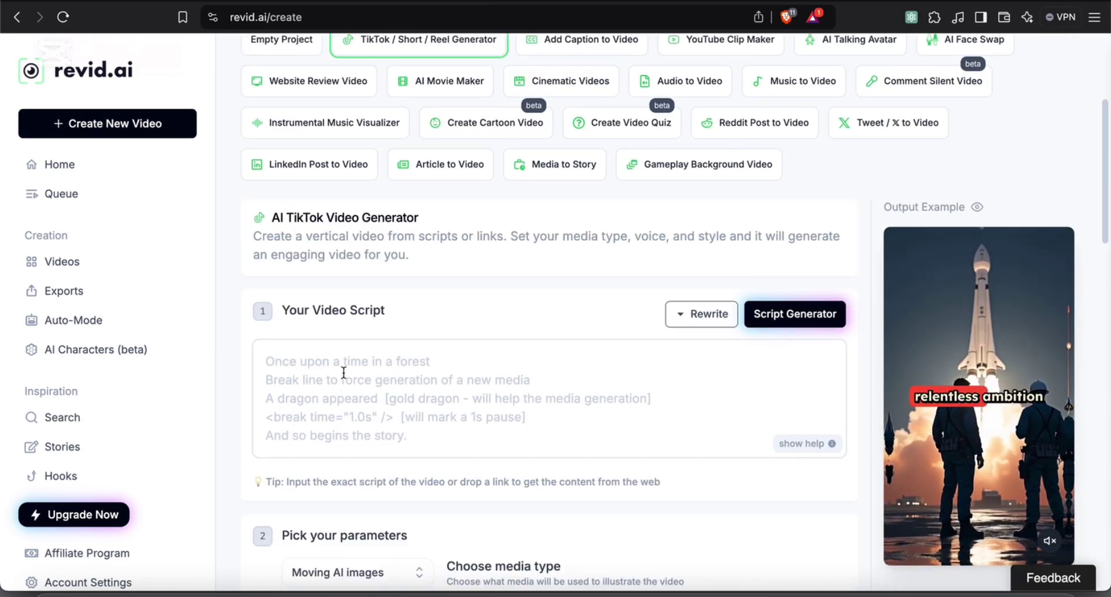
scroll(348, 388, down, 1)
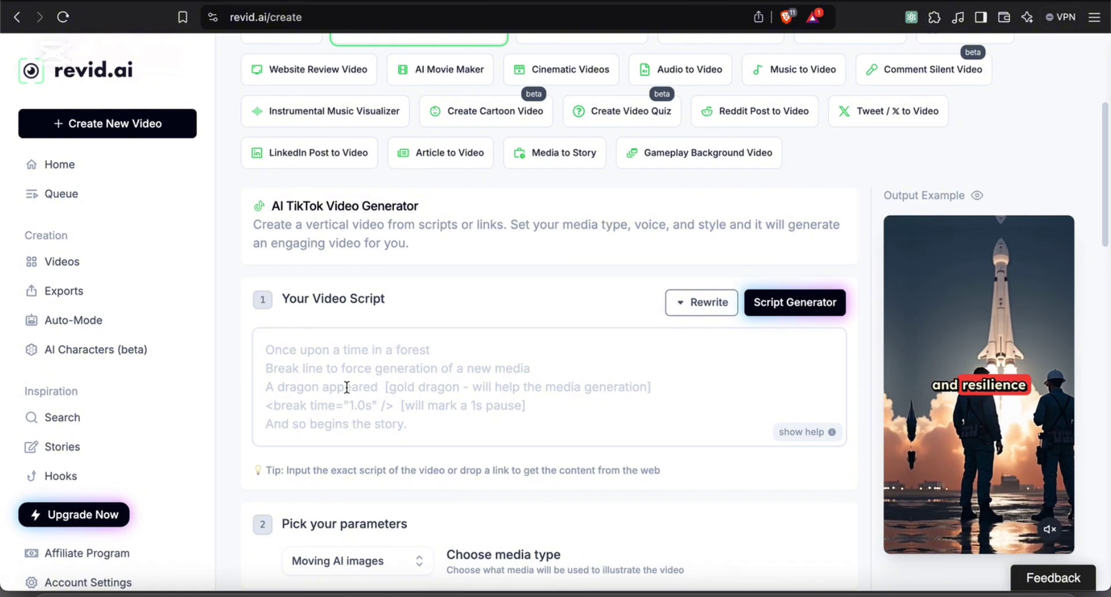
scroll(347, 388, up, 2)
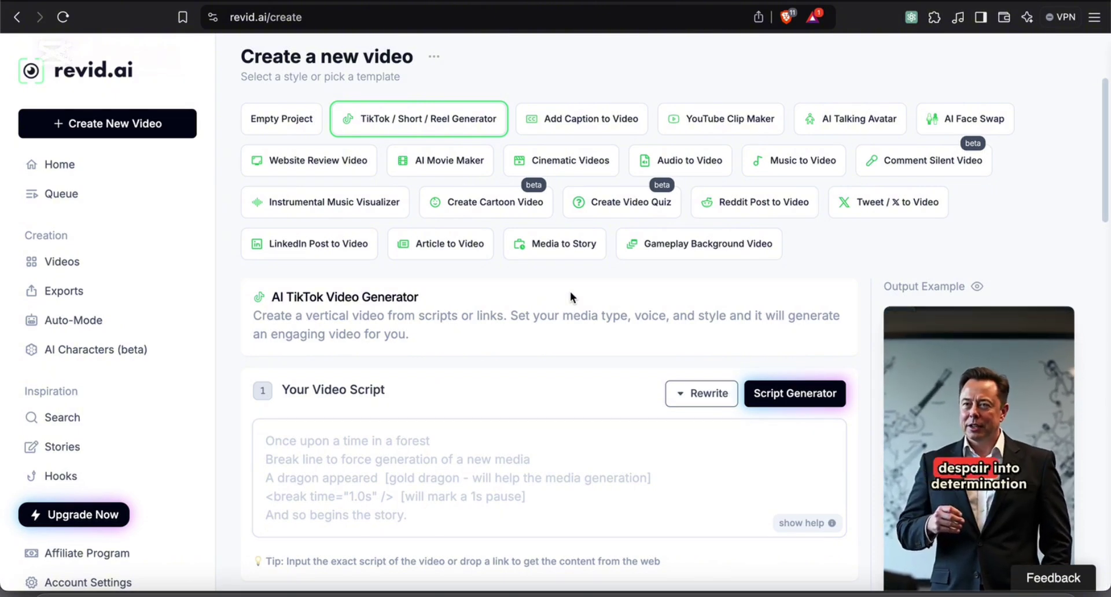
scroll(570, 290, down, 1)
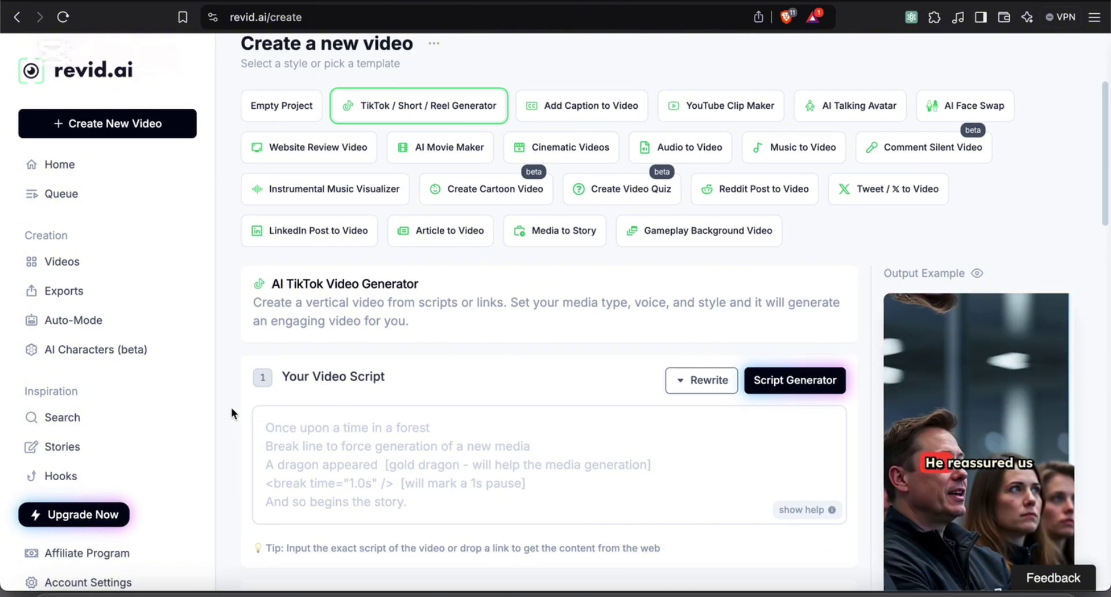
scroll(374, 116, down, 1)
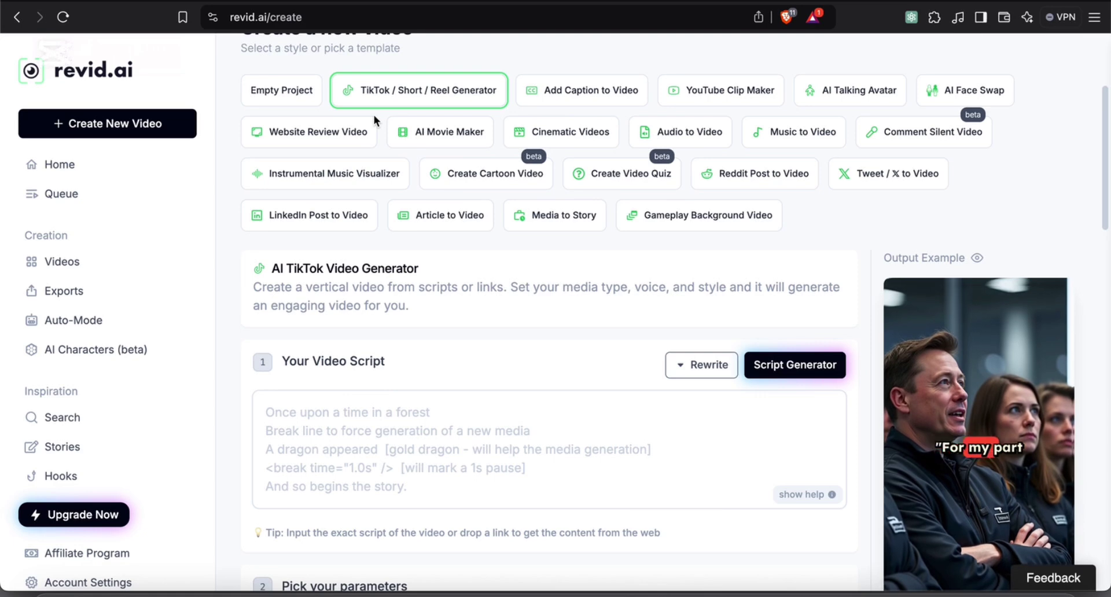
scroll(335, 219, down, 10)
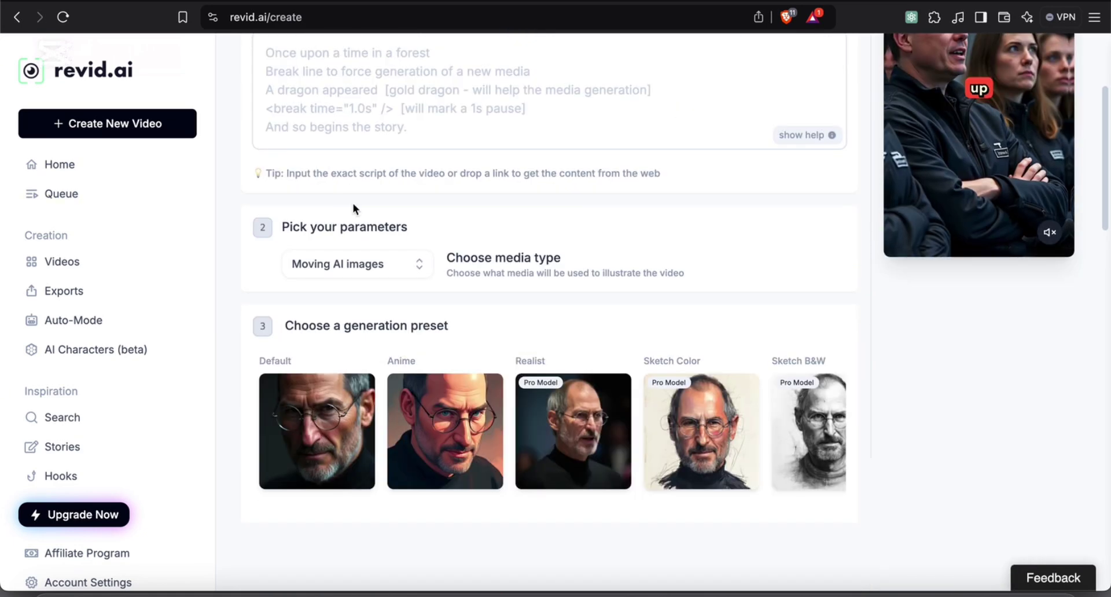
scroll(392, 233, down, 1)
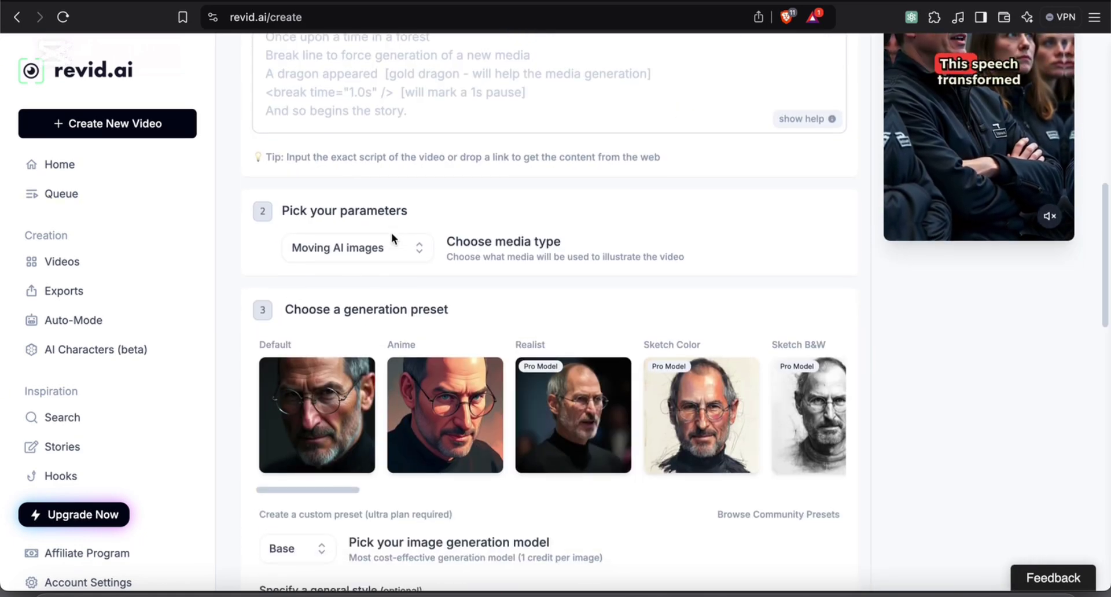
scroll(391, 233, down, 20)
scroll(393, 237, up, 3)
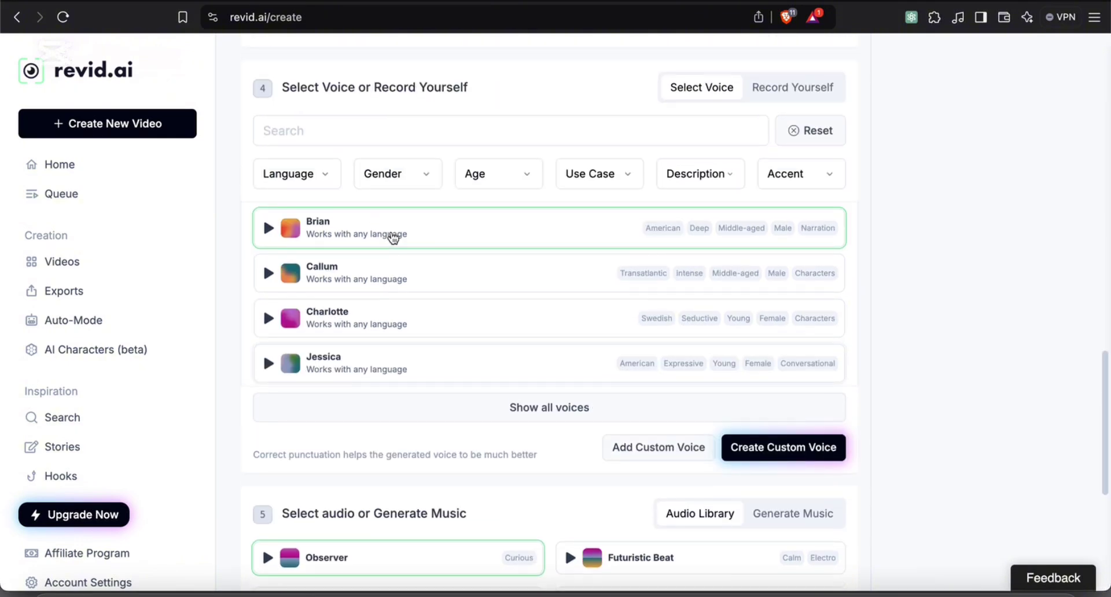
scroll(424, 236, down, 8)
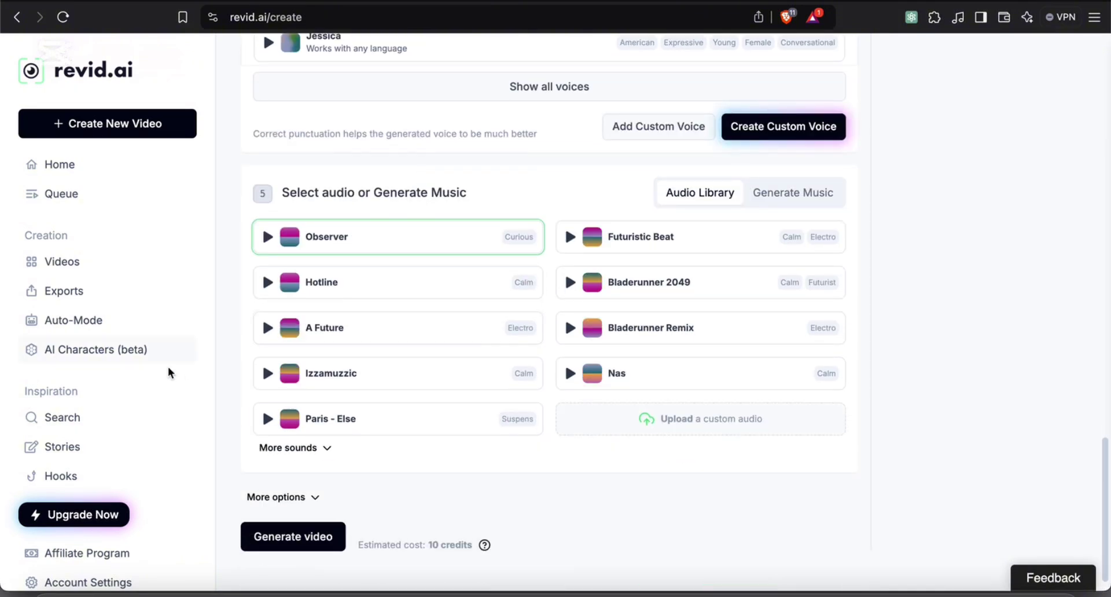
Open the existing "Small Steps, Big Changes" video in the editor and check the available aspect ratios.
click(110, 262)
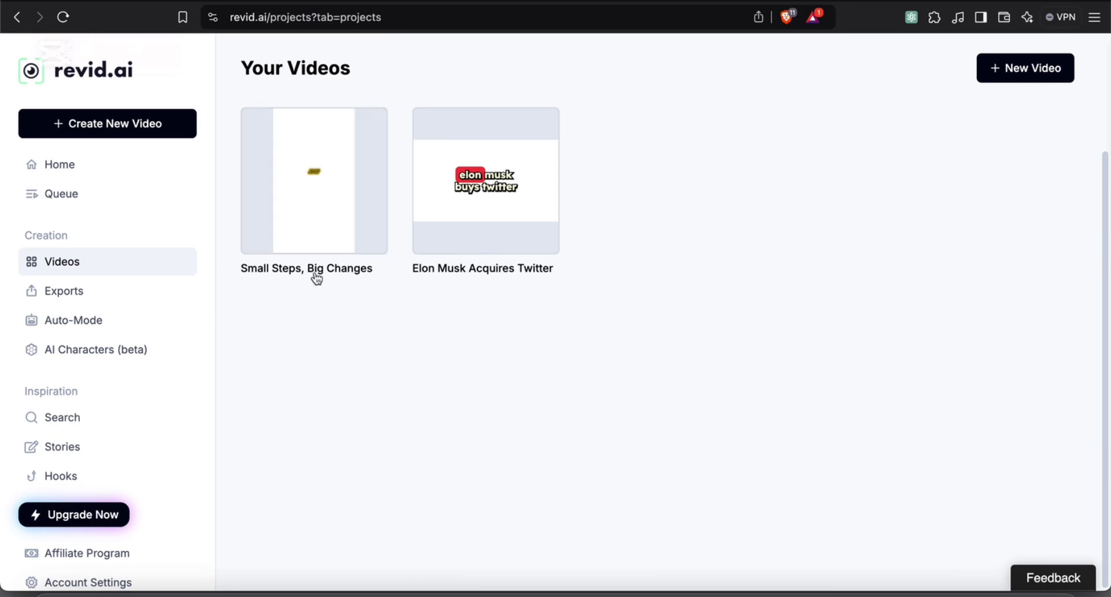
click(343, 227)
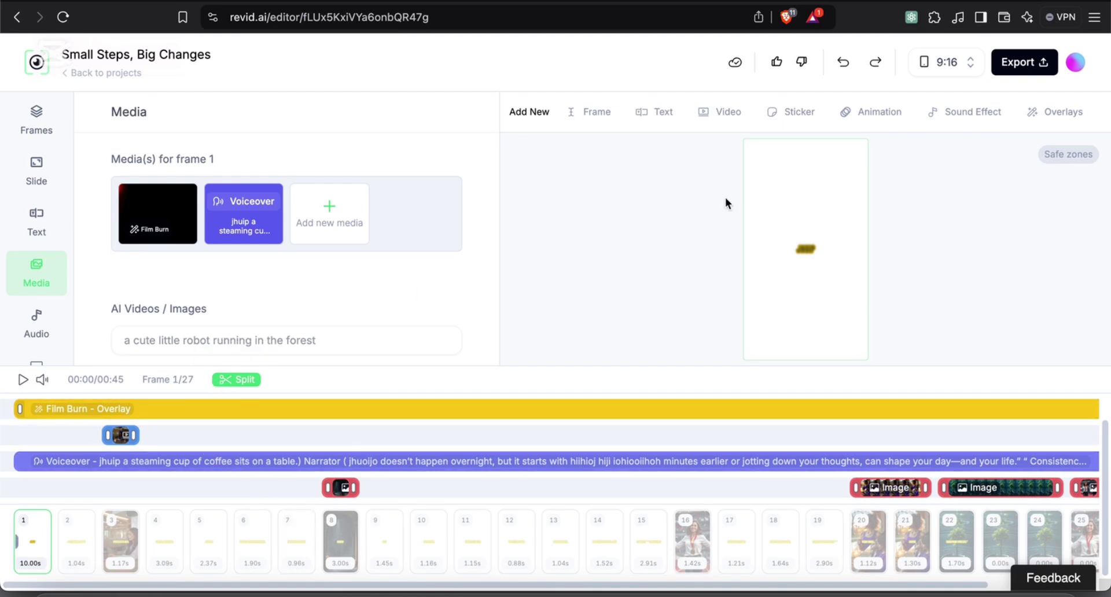
click(945, 55)
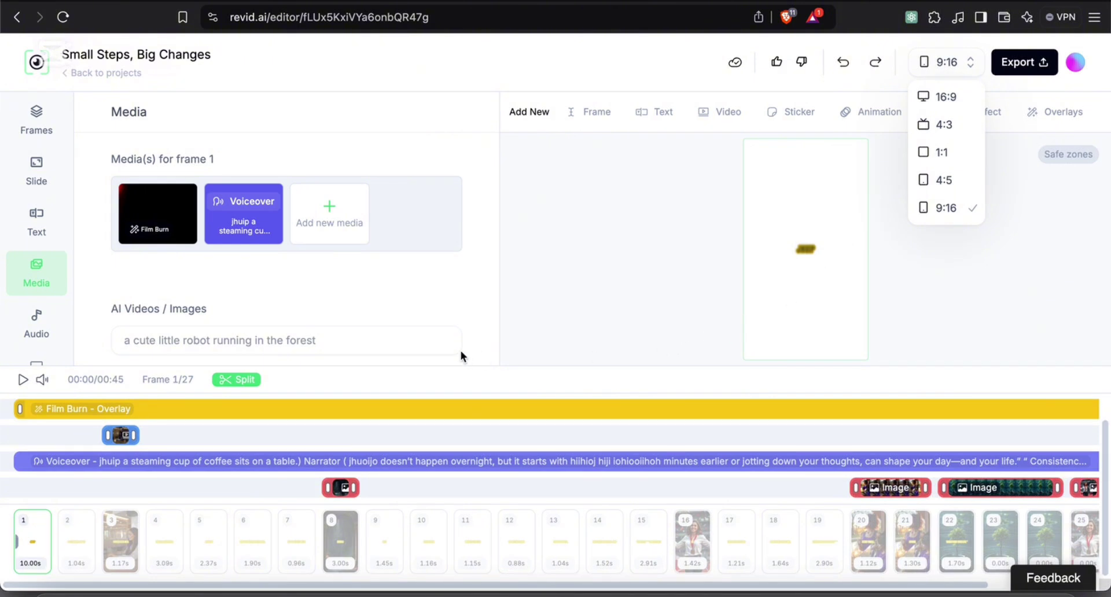
click(531, 303)
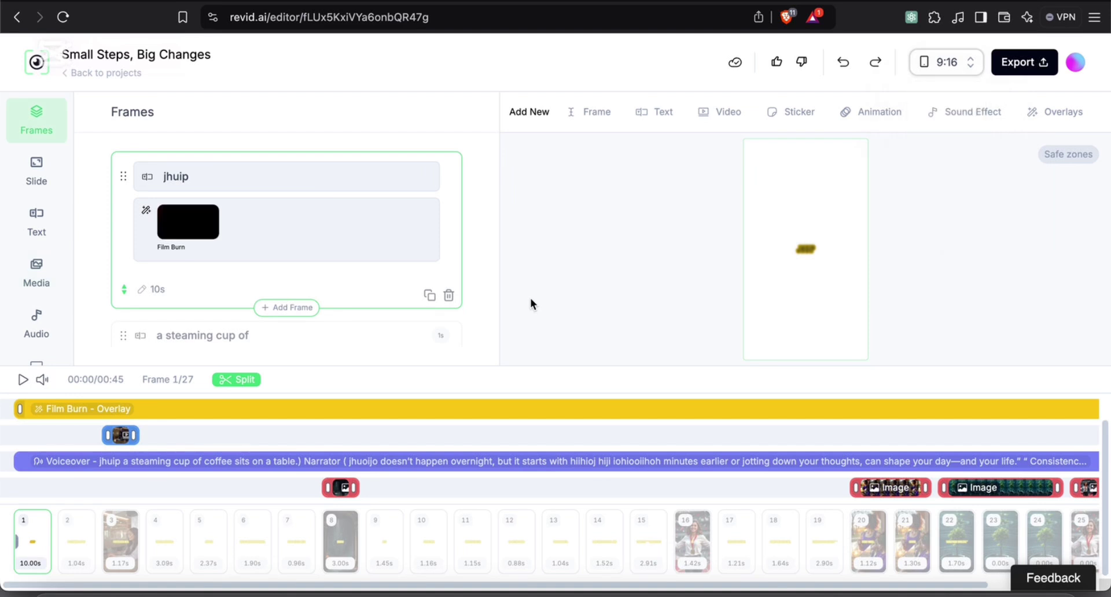
Preview several timeline frames, ending on frame 3, and look through the available overlay effects without adding one.
click(345, 533)
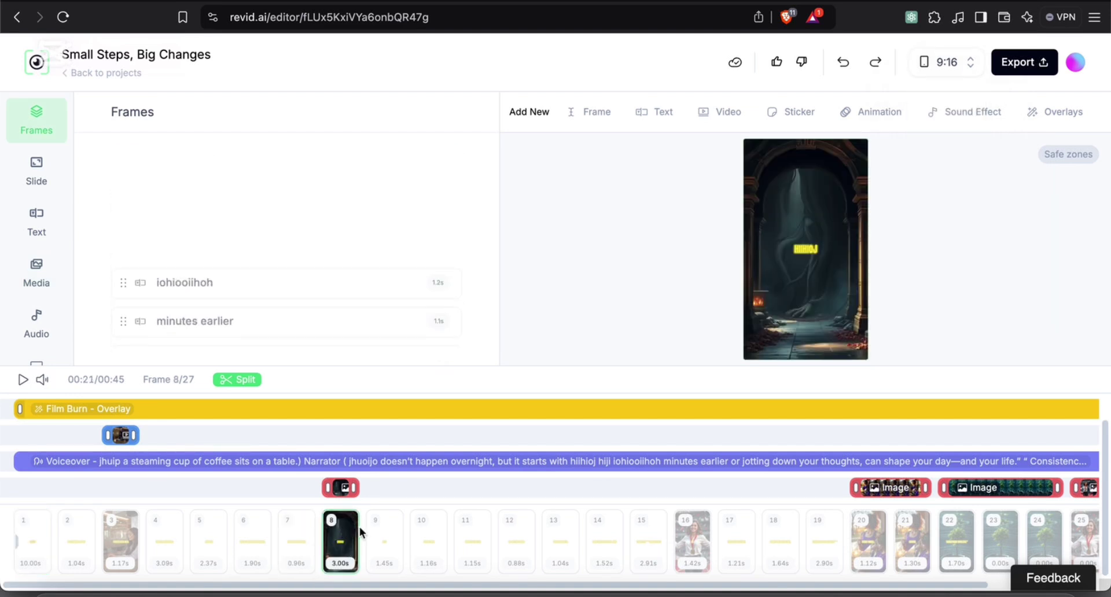
click(211, 542)
click(120, 541)
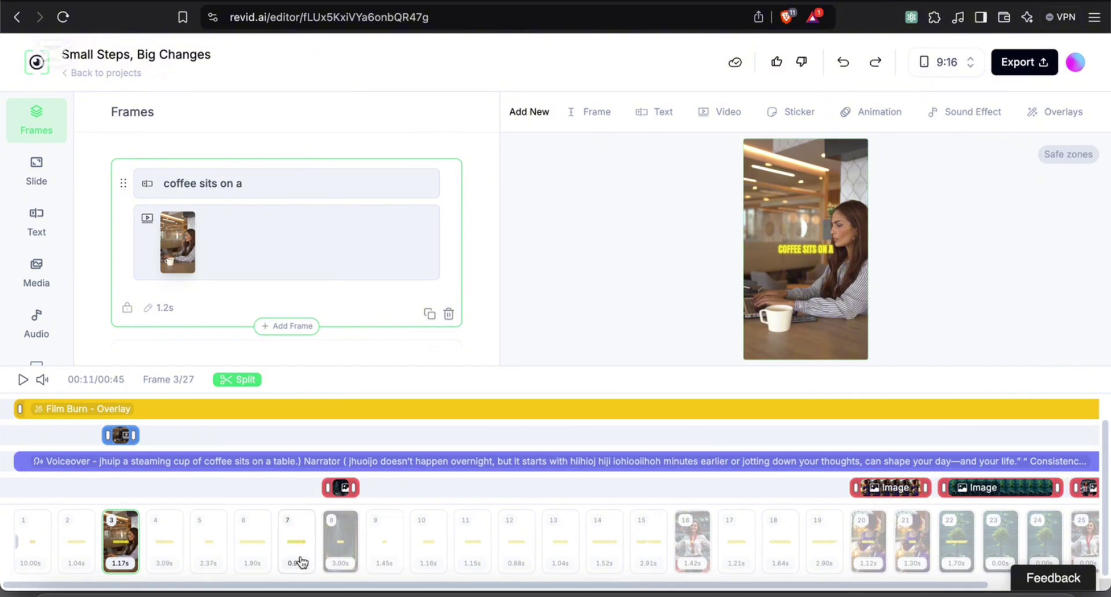
click(1045, 116)
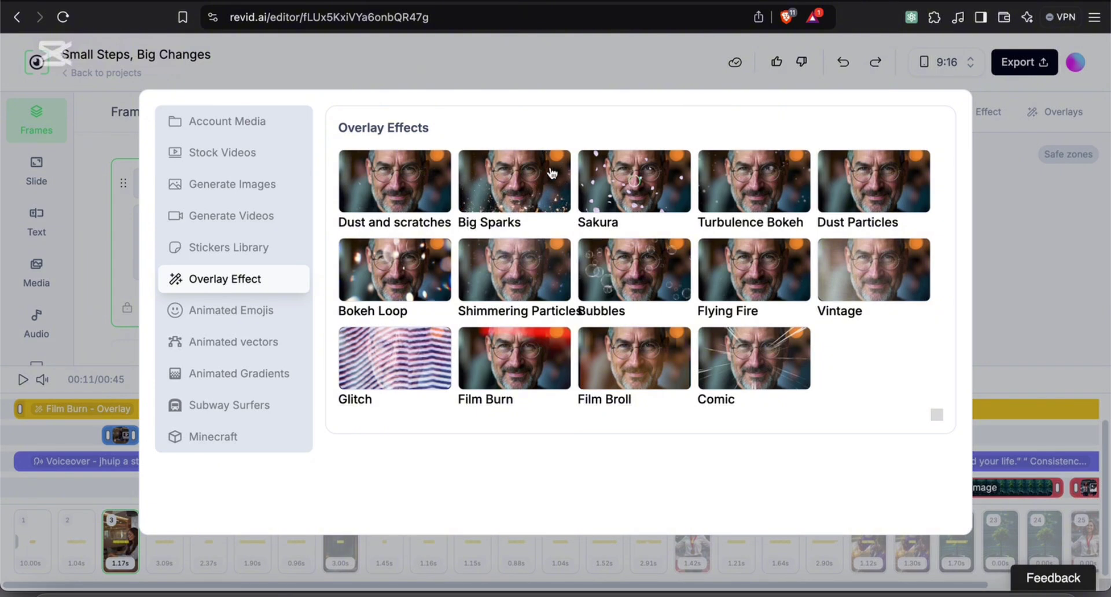
click(1031, 185)
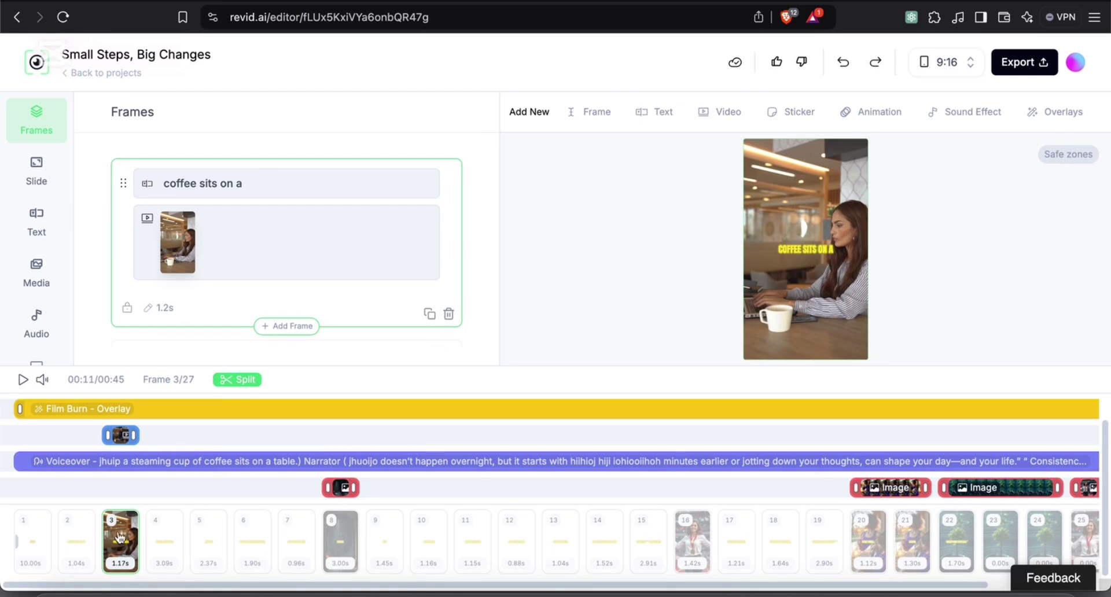
Unlock the duration of frame 3 and set it to 2.5 seconds.
click(165, 312)
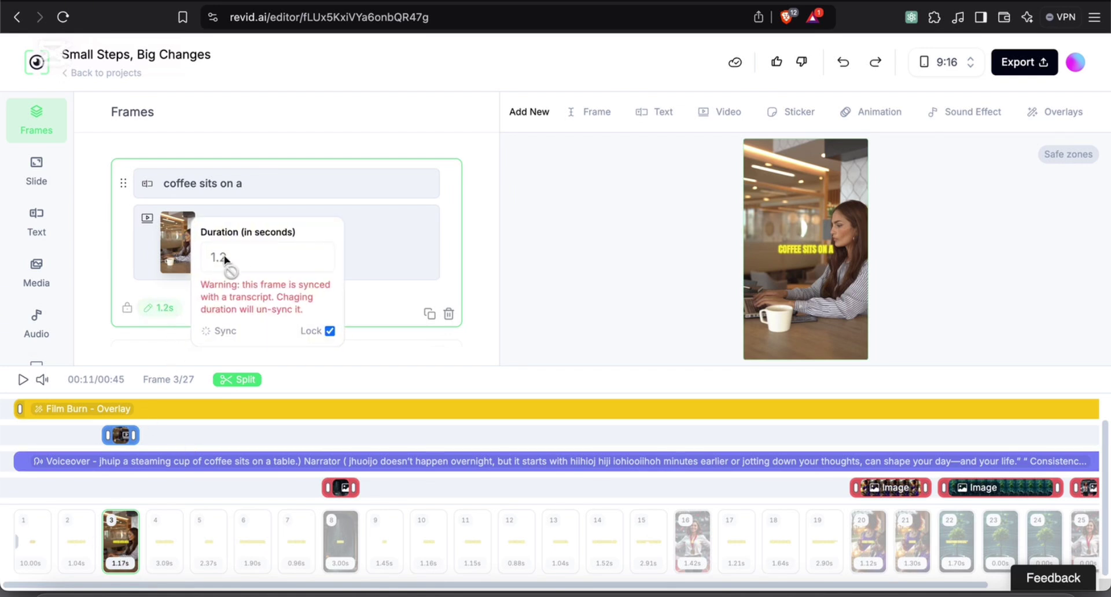
click(329, 331)
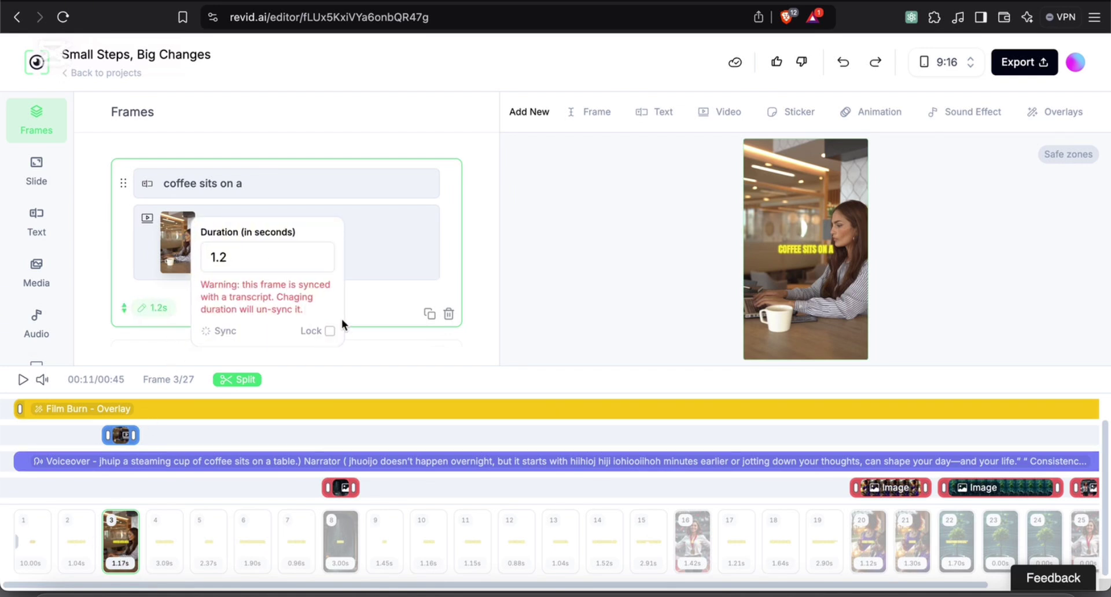
double_click(251, 250)
text(2.5)
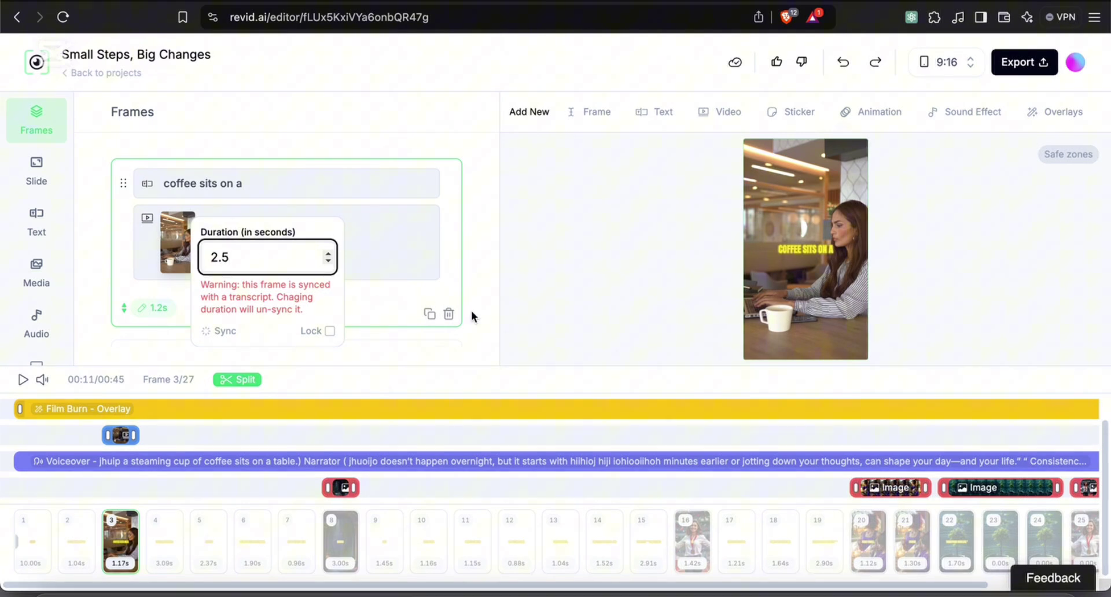
click(506, 302)
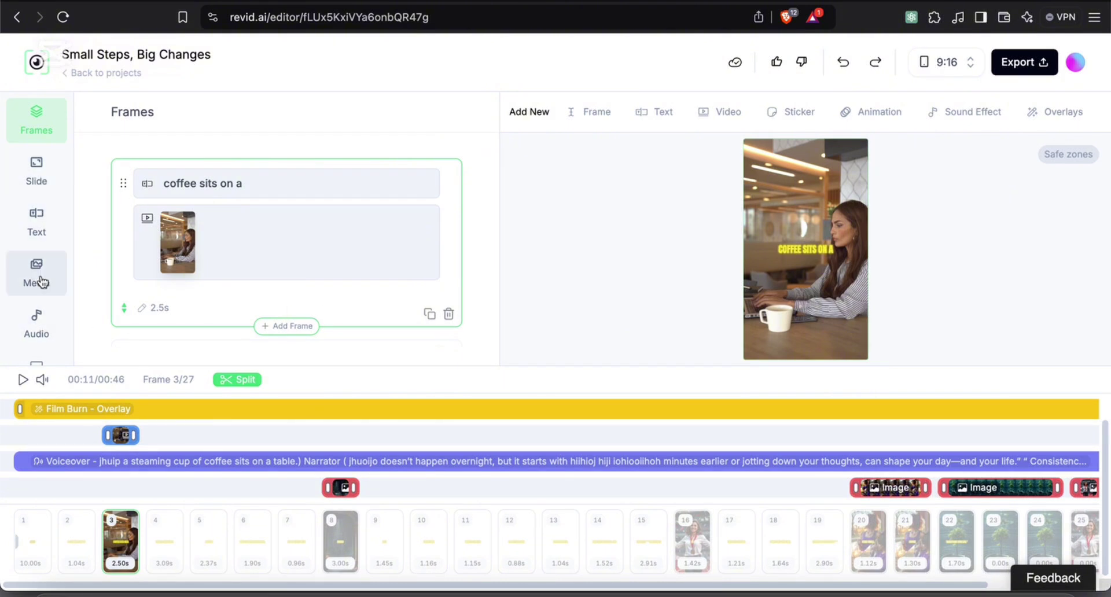
Show the project's audio settings with the background music.
scroll(42, 282, down, 2)
click(42, 243)
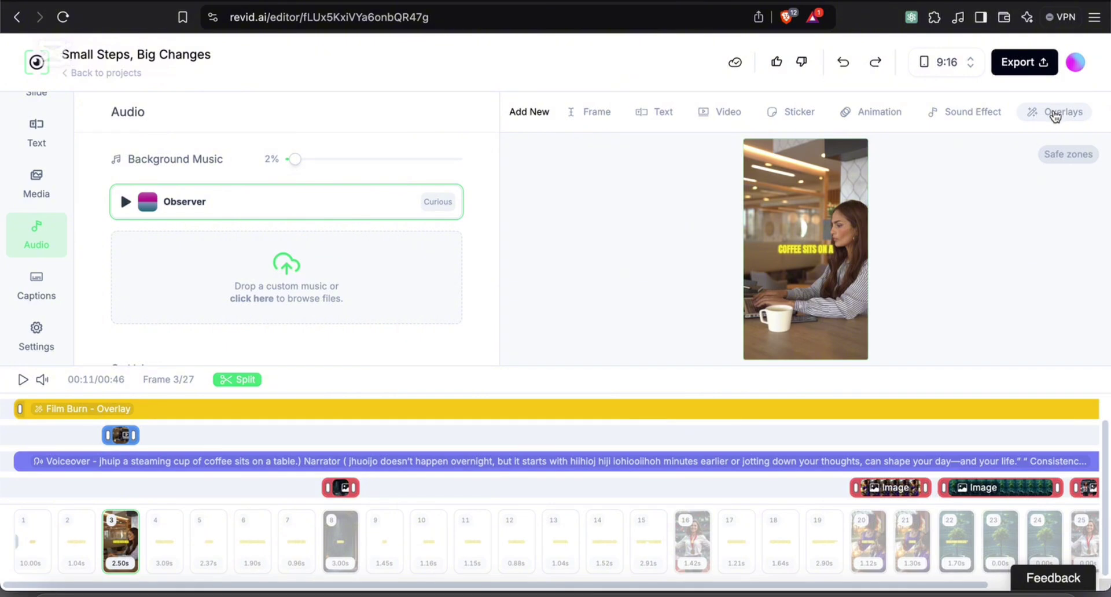
Add the stock clip of the smiling woman by a window from the "coffee sits" footage to frame 3 and preview it.
click(1055, 114)
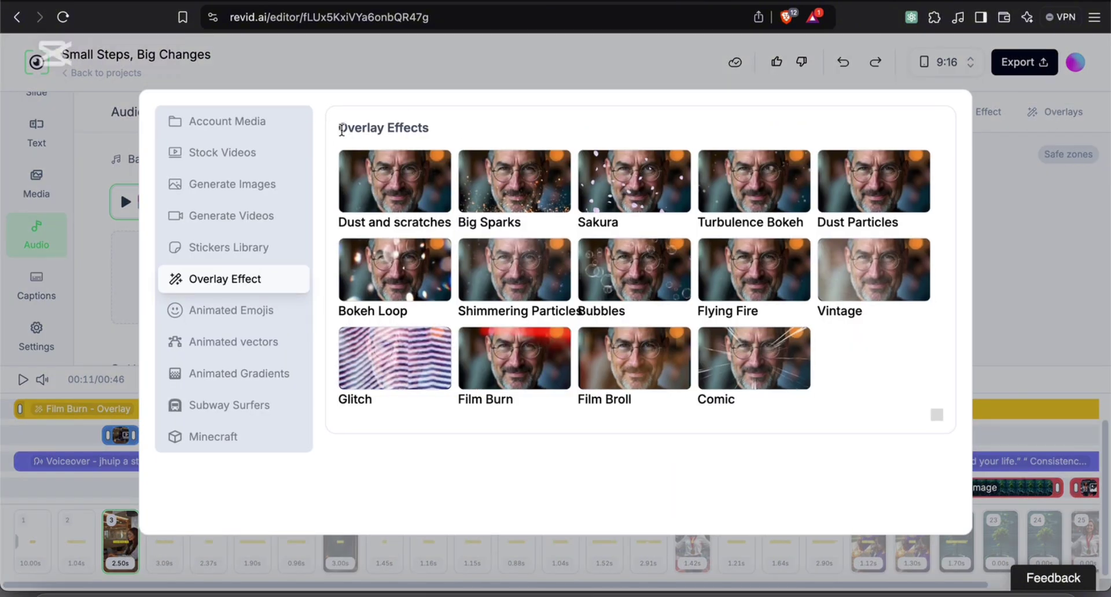
click(266, 155)
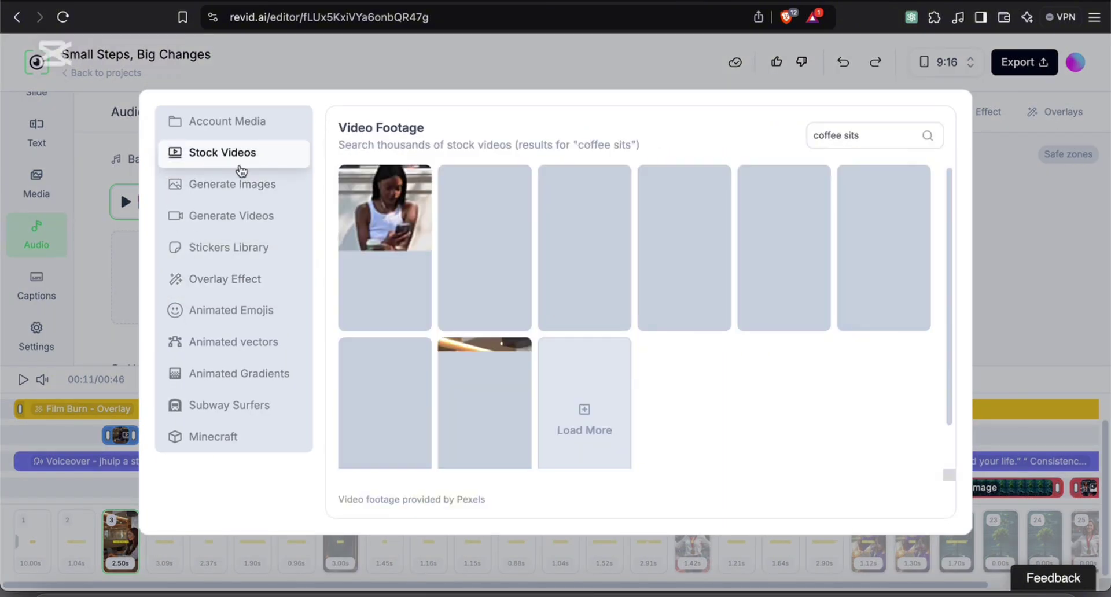
scroll(610, 404, down, 2)
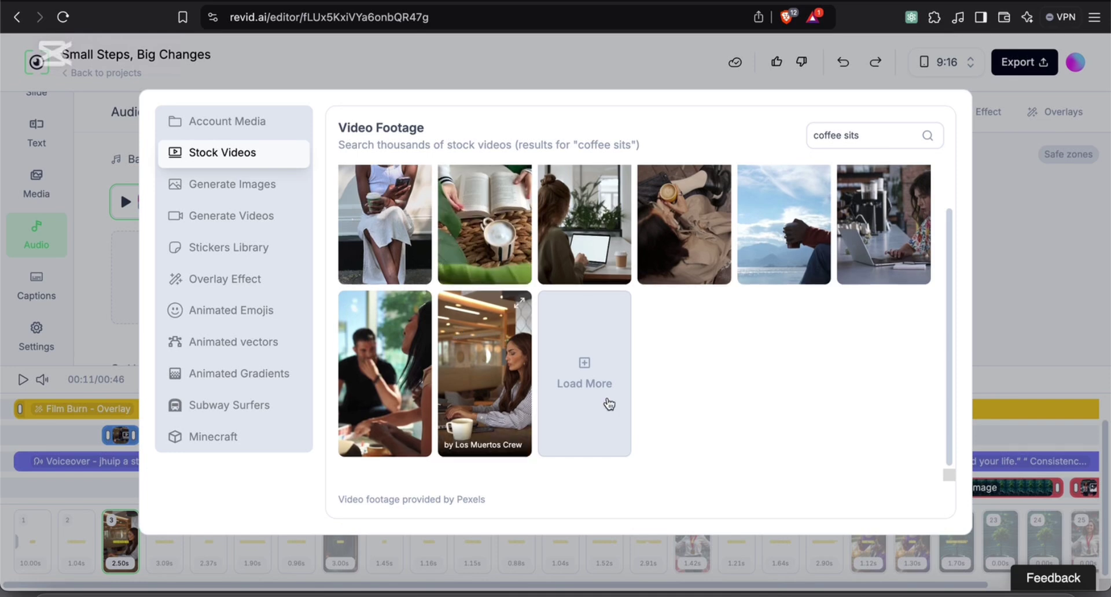
click(609, 404)
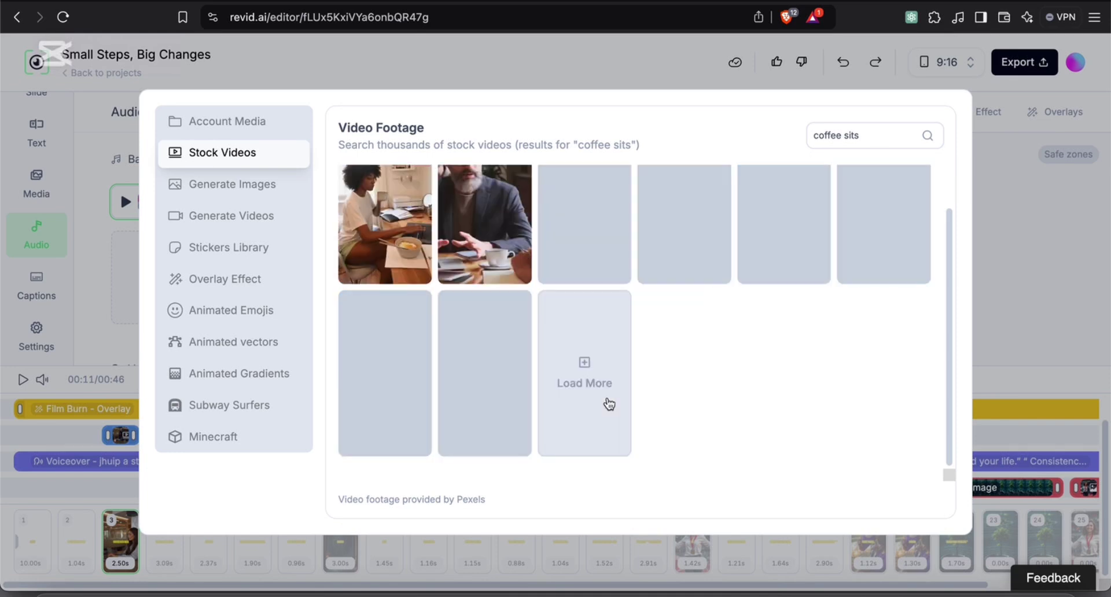
scroll(752, 444, up, 2)
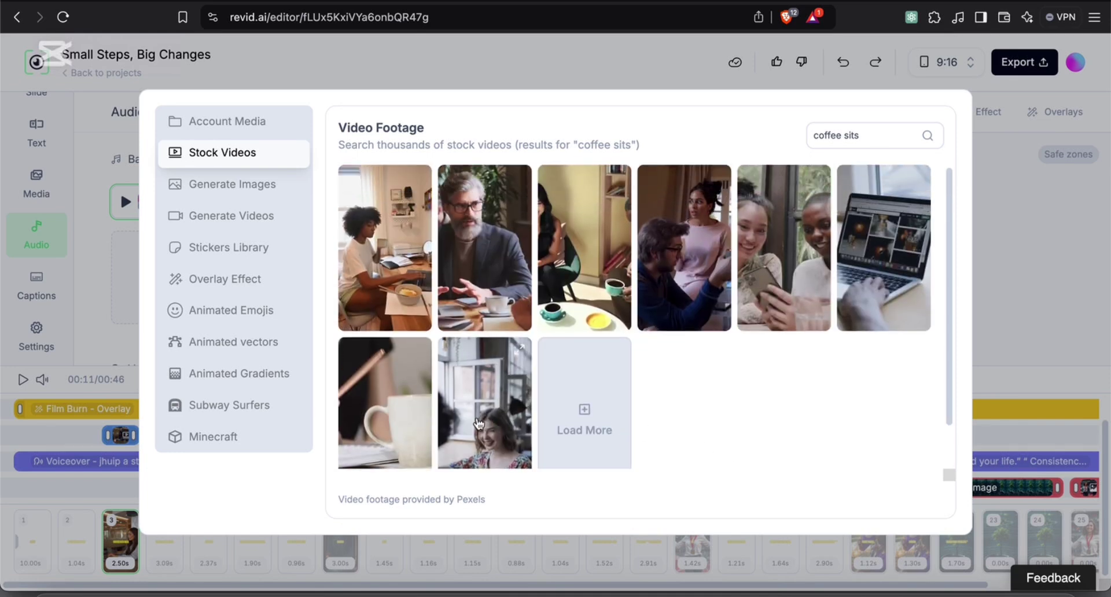
click(480, 428)
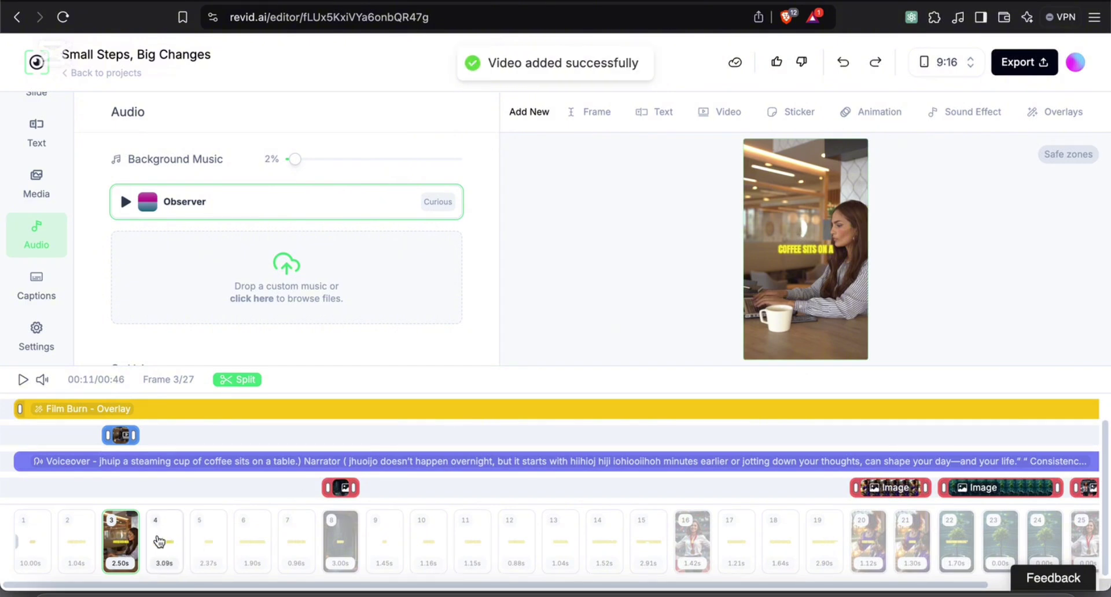
click(169, 537)
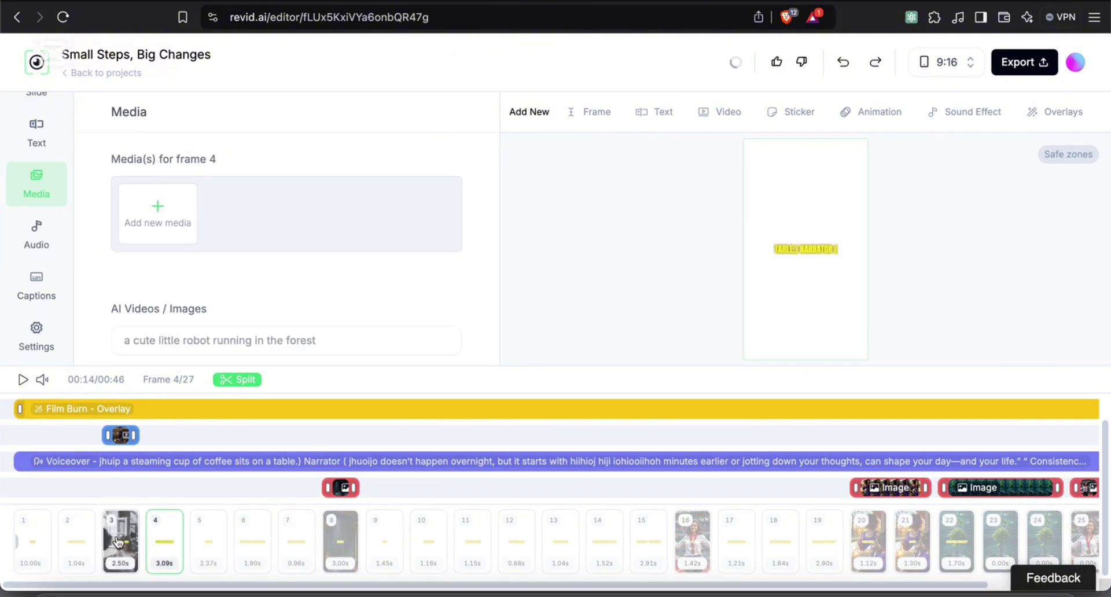
click(118, 542)
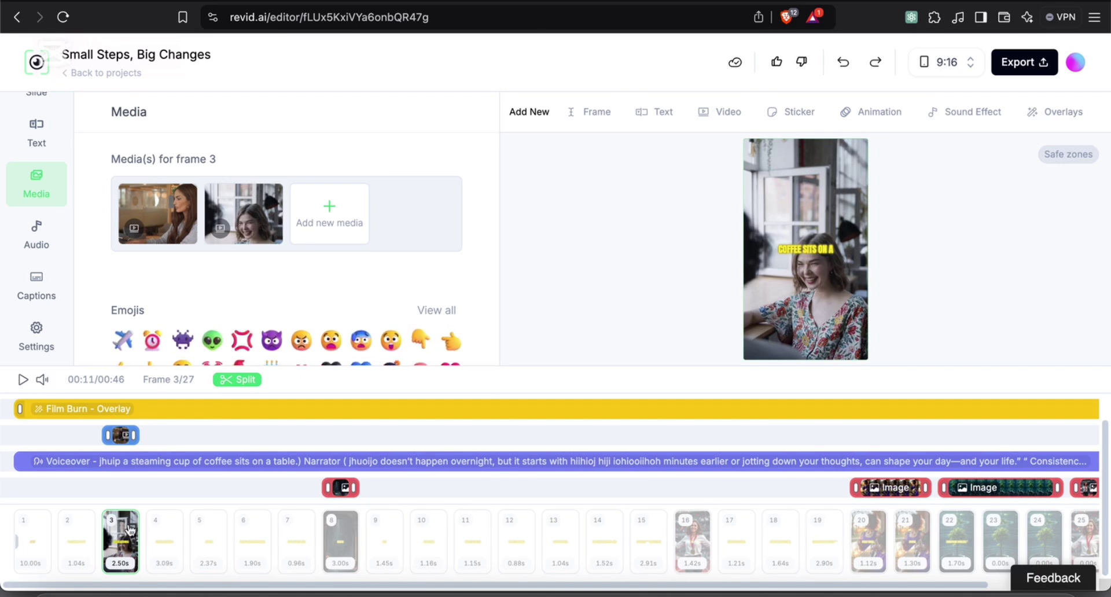
Delete frame 5 from the timeline.
click(206, 538)
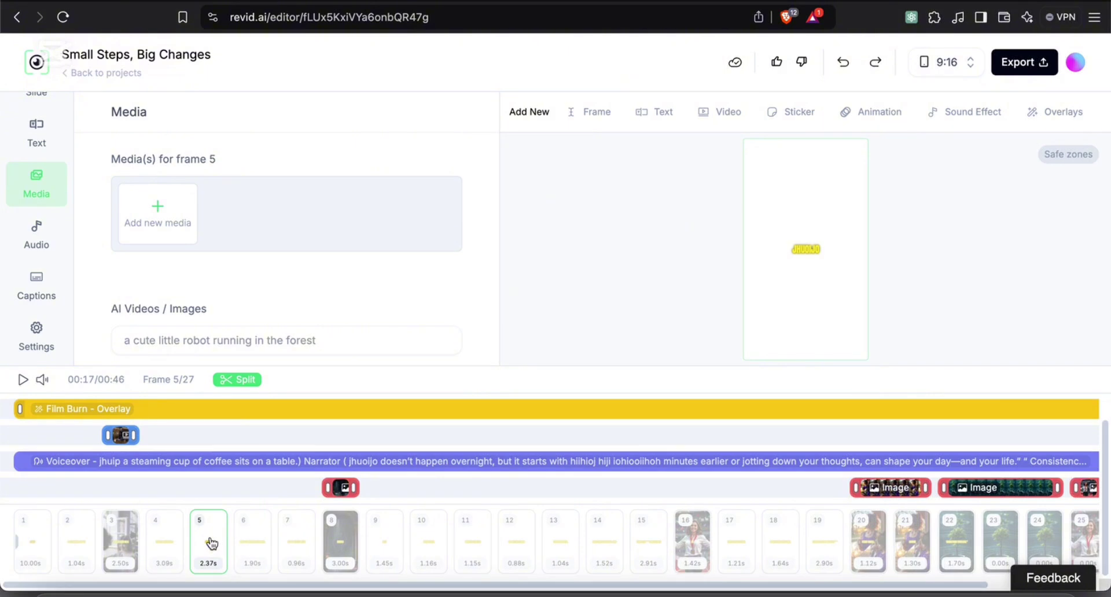
key(Delete)
click(707, 347)
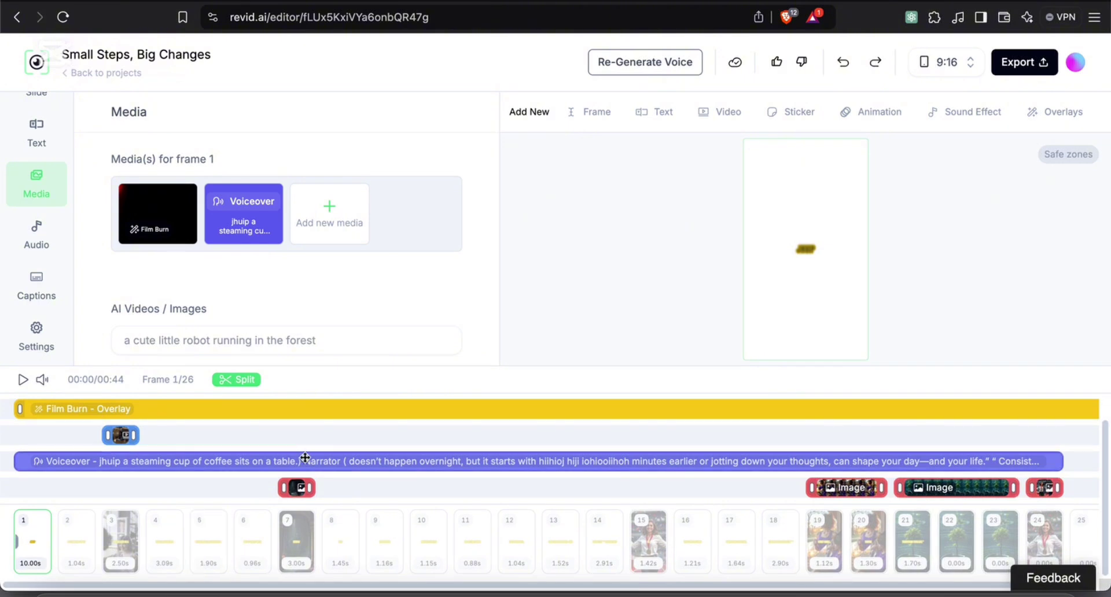
Review the export options for resolution, frame rate, format and compression, and close them without exporting.
click(1015, 62)
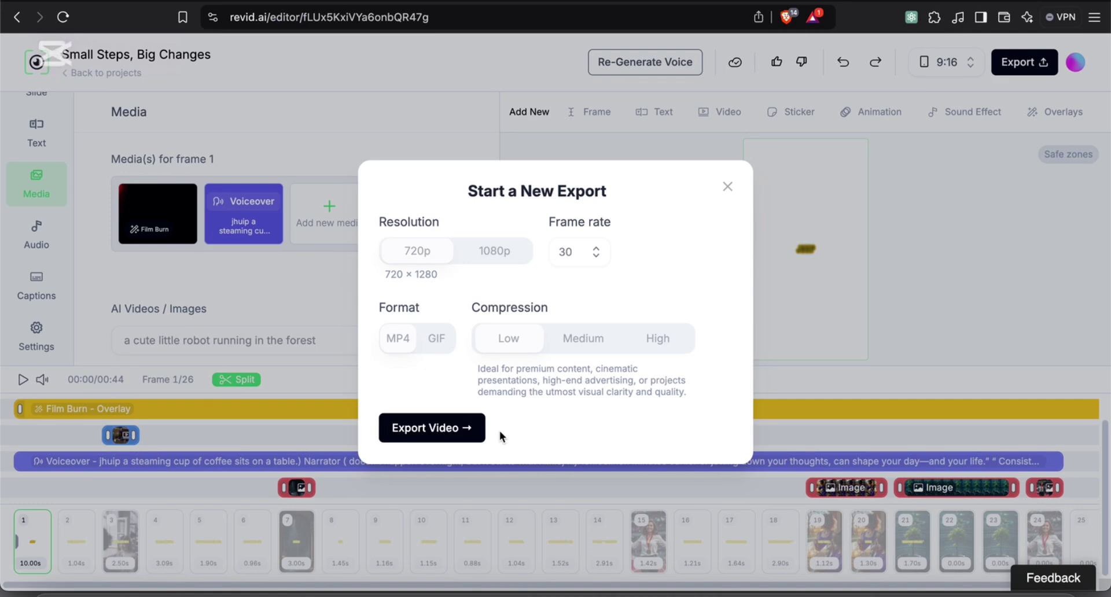
click(728, 186)
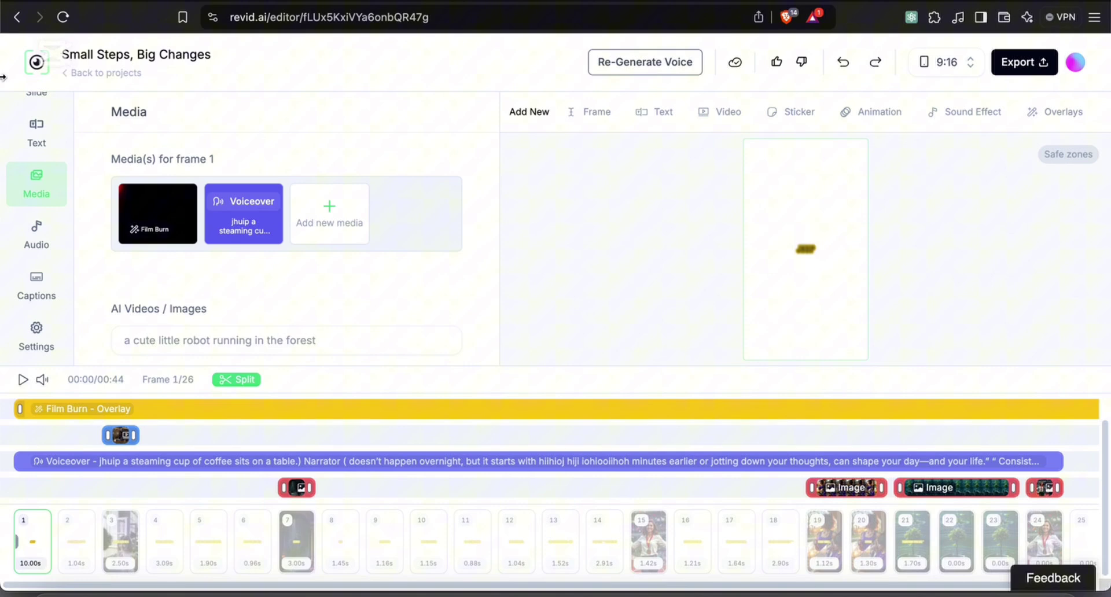
Open the list of pages previously visited in this browser tab.
right_click(17, 17)
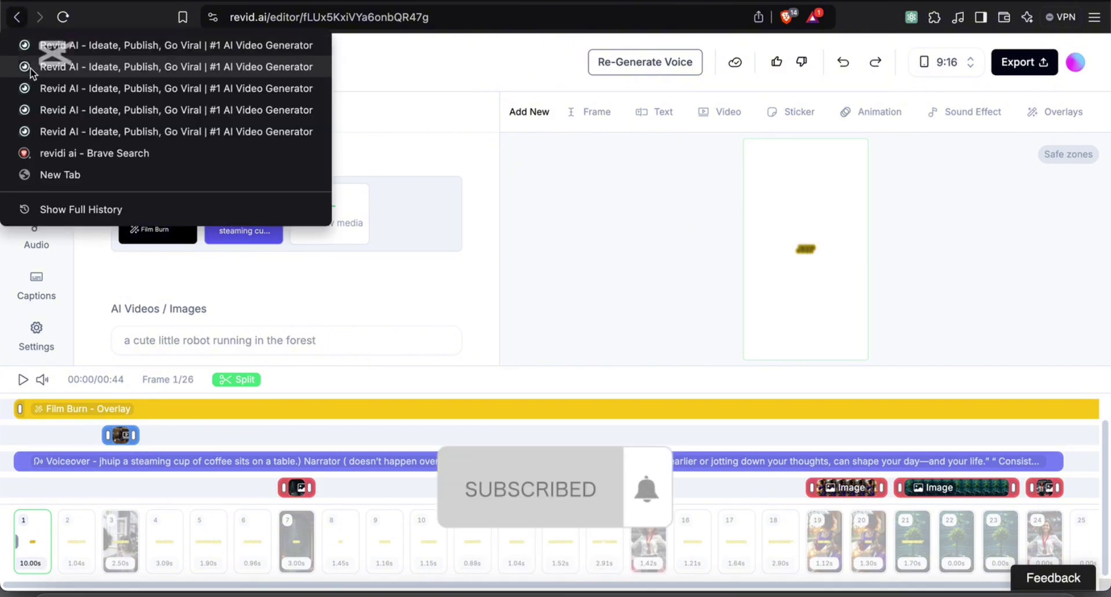